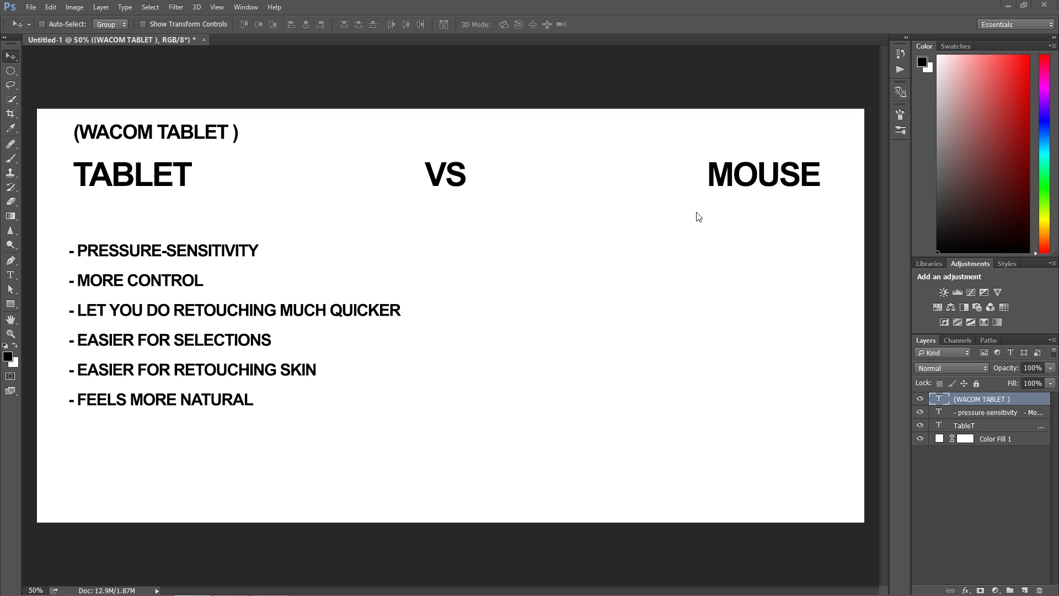
# Switch to the Brush tool to start painting on the slide
pyautogui.click(11, 158)
# On a new layer, paint a uniform 100-pixel black vertical stroke under MOUSE at 100% flow
pyautogui.moveTo(295, 26); pyautogui.dragTo(353, 35)
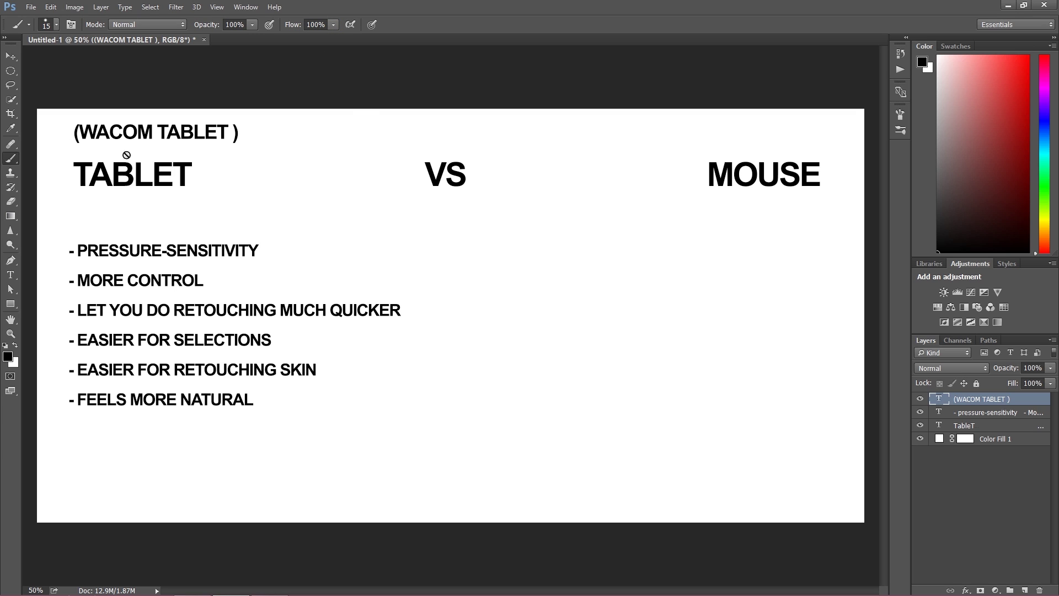
pyautogui.click(1025, 589)
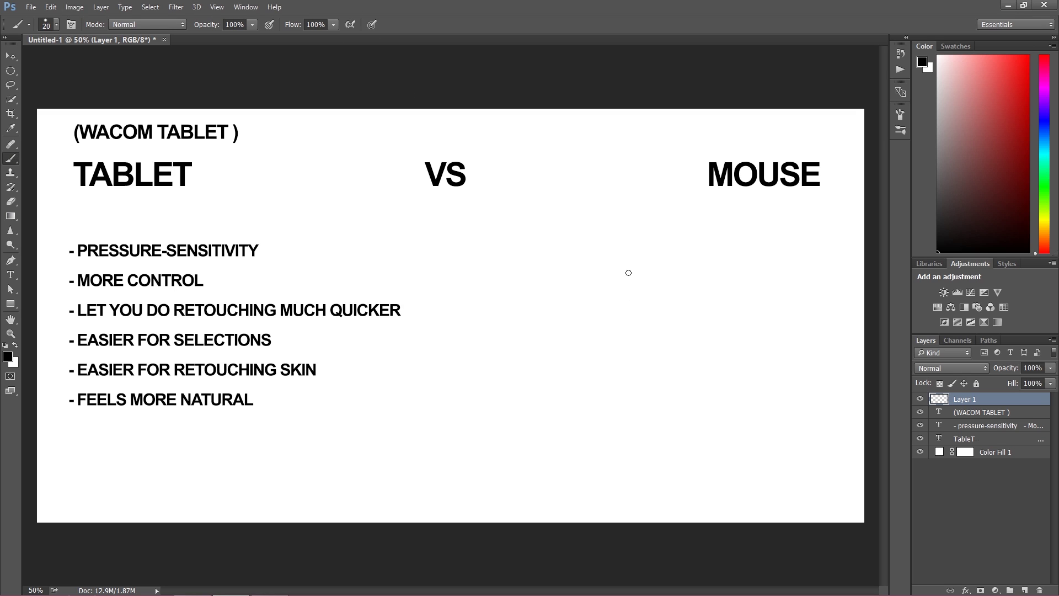
pyautogui.press(']')
pyautogui.press(']')
pyautogui.press(']')
pyautogui.press(']')
pyautogui.press(']')
pyautogui.press(']')
pyautogui.press(']')
pyautogui.press(']')
pyautogui.press(']')
pyautogui.moveTo(655, 226); pyautogui.dragTo(642, 404)
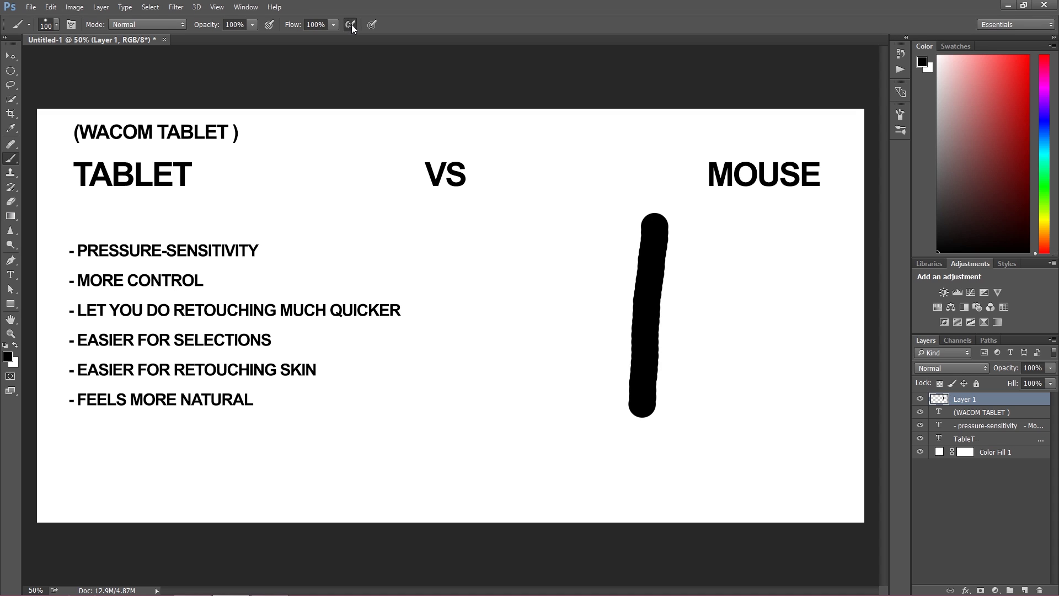
# Turn on pressure for size, paint a tapered V stroke between TABLET and VS, and dab one dot
pyautogui.click(371, 25)
pyautogui.moveTo(268, 150)
pyautogui.mouseDown()
pyautogui.moveTo(355, 250)
pyautogui.moveTo(380, 248)
pyautogui.moveTo(337, 154)
pyautogui.mouseUp()
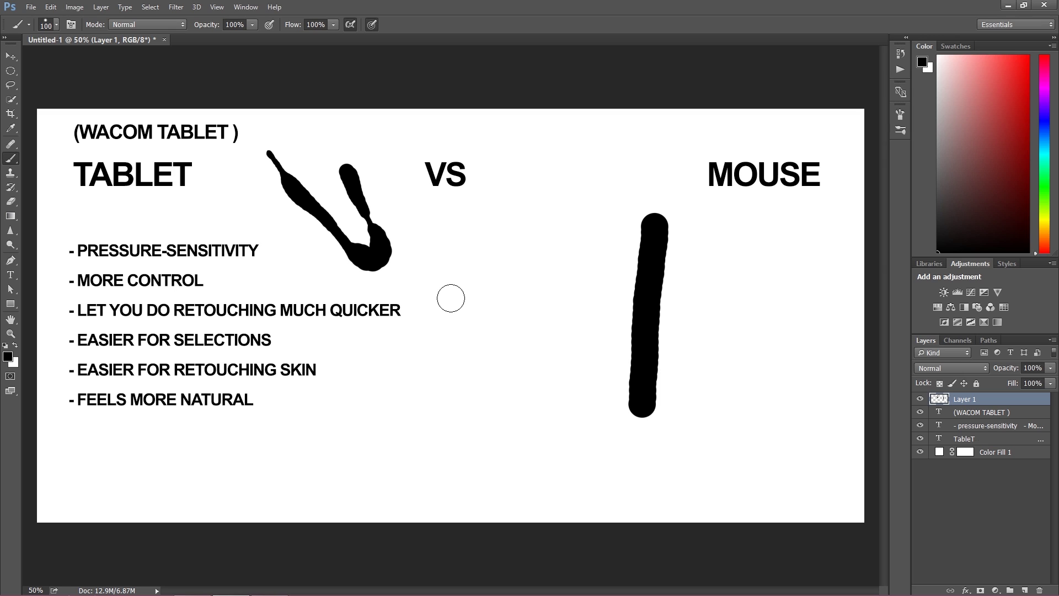
pyautogui.click(616, 238)
# Stamp three small round dots left of the uniform MOUSE stroke
pyautogui.click(610, 272)
pyautogui.click(608, 221)
pyautogui.click(625, 193)
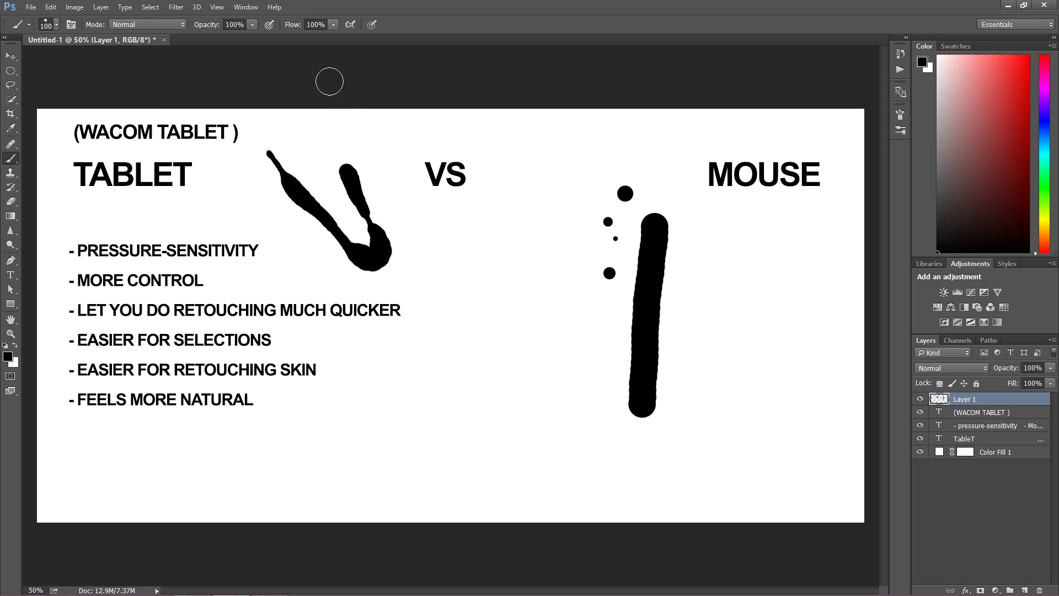
# Stamp a cluster of nine large round dots below VS
pyautogui.click(489, 276)
pyautogui.click(502, 331)
pyautogui.click(517, 324)
pyautogui.click(519, 250)
pyautogui.click(484, 307)
pyautogui.click(490, 339)
pyautogui.click(541, 366)
pyautogui.click(526, 246)
pyautogui.click(458, 203)
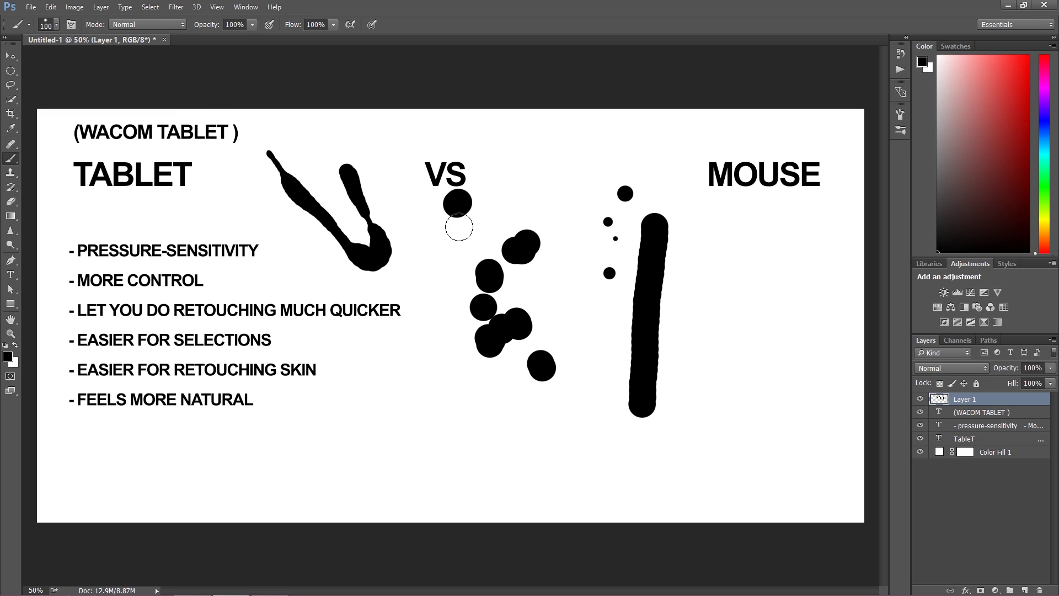
# Paint a short curved mark among the dots, then undo the latest marks
pyautogui.moveTo(454, 242); pyautogui.dragTo(513, 210)
pyautogui.press('alt')
pyautogui.hotkey('ctrl', 'alt', 'z')
pyautogui.hotkey('ctrl', 'alt', 'z')
pyautogui.hotkey('ctrl', 'alt', 'z')
pyautogui.hotkey('ctrl', 'alt', 'z')
pyautogui.hotkey('ctrl', 'alt', 'z')
pyautogui.hotkey('ctrl', 'alt', 'z')
pyautogui.hotkey('ctrl', 'alt', 'z')
pyautogui.hotkey('ctrl', 'alt', 'z')
pyautogui.hotkey('ctrl', 'alt', 'z')
pyautogui.hotkey('ctrl', 'alt', 'z')
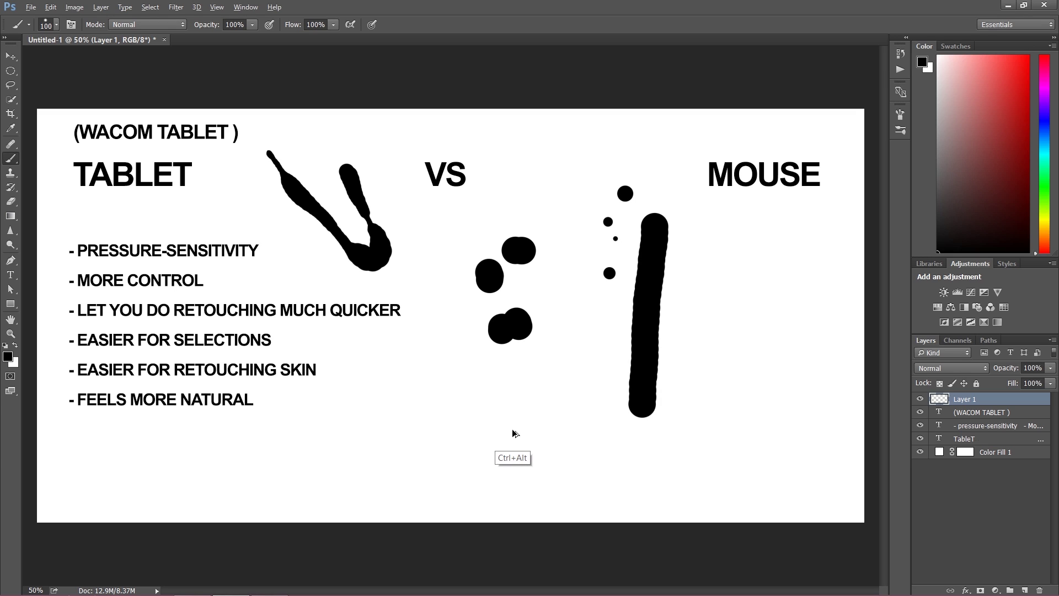